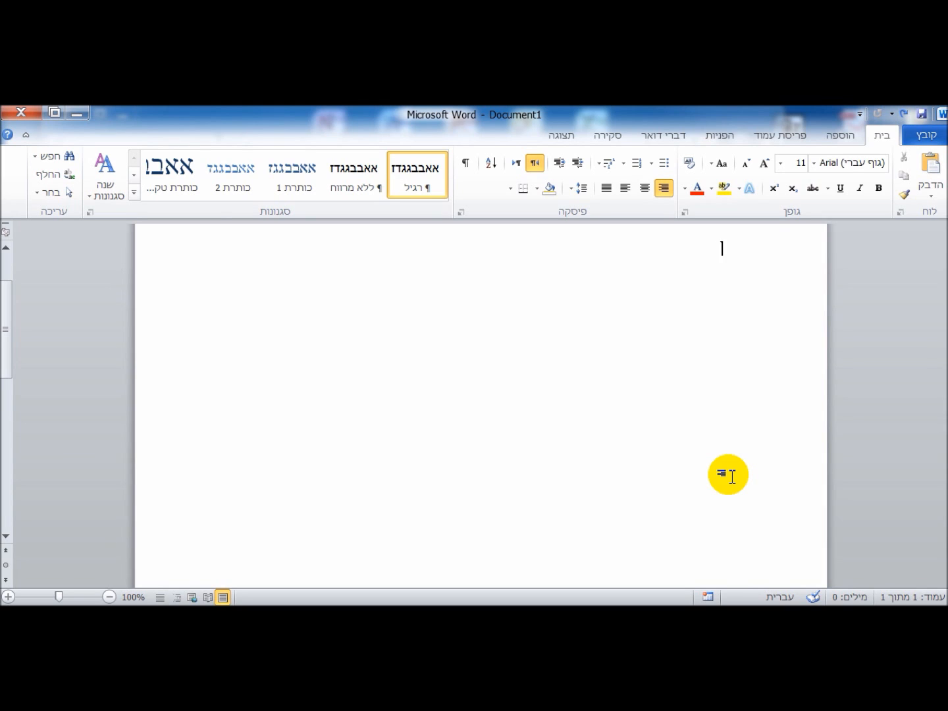
# - Draw a rectangle about 1.99 cm high and 3.68 cm wide in the upper left of the page
pyautogui.click(846, 141)
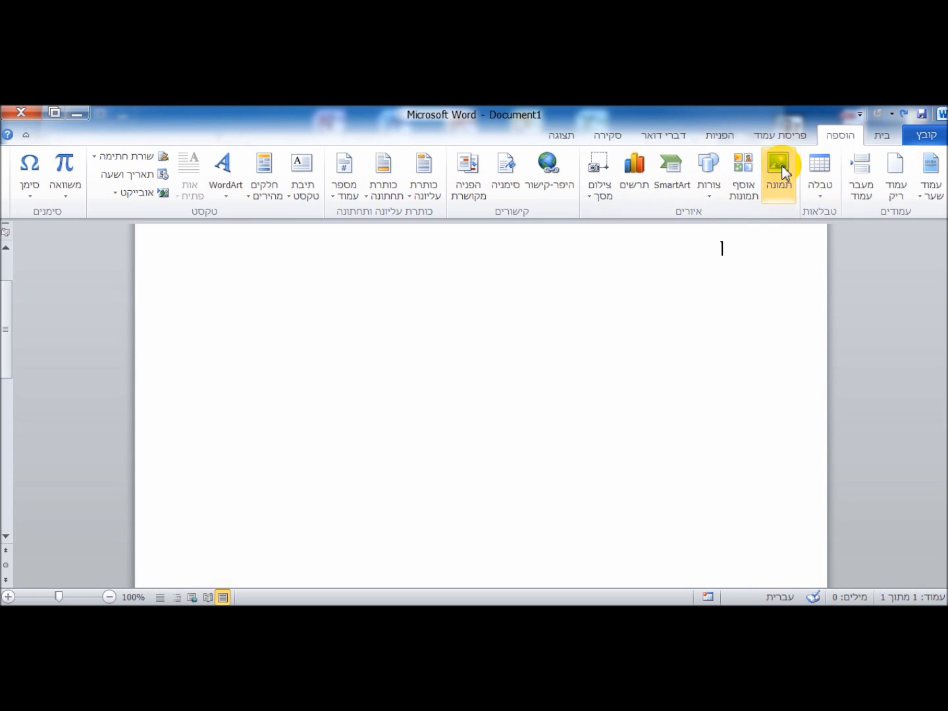
pyautogui.click(713, 195)
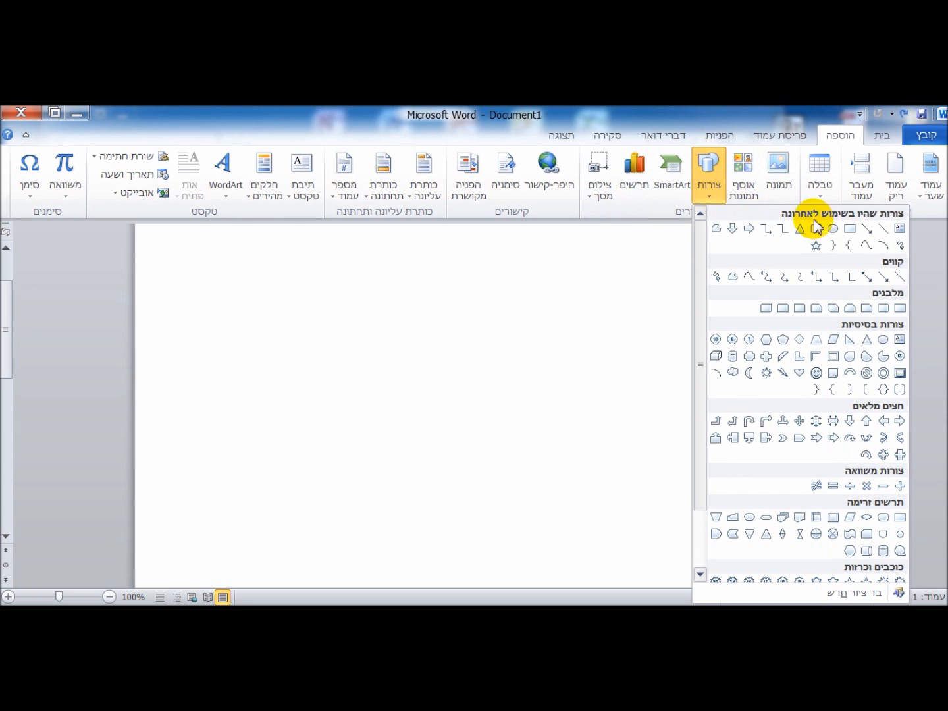
pyautogui.click(850, 229)
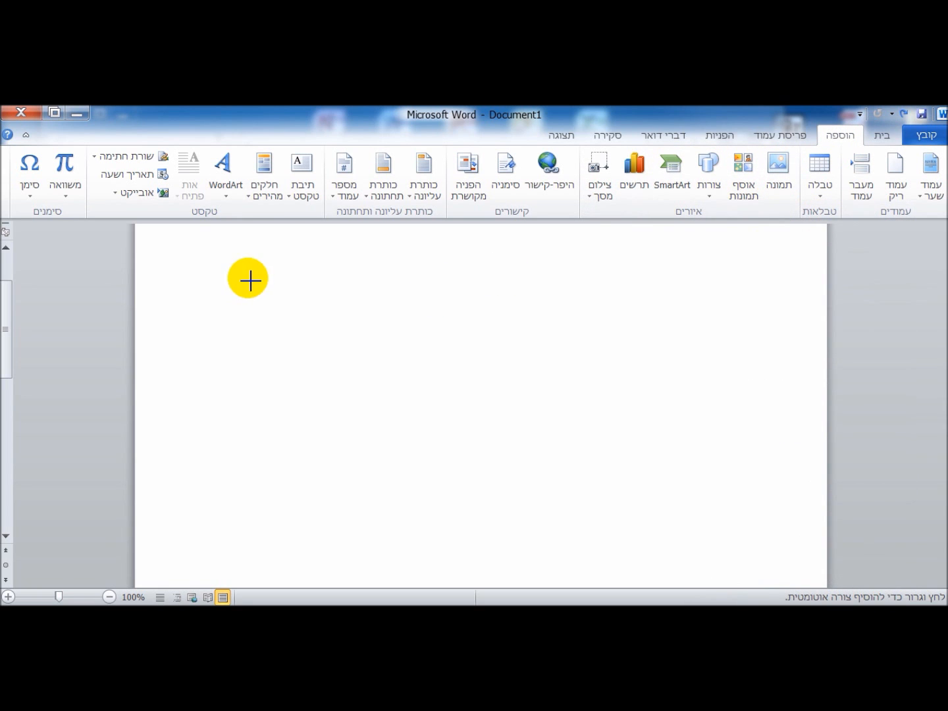
pyautogui.moveTo(209, 288); pyautogui.dragTo(331, 360)
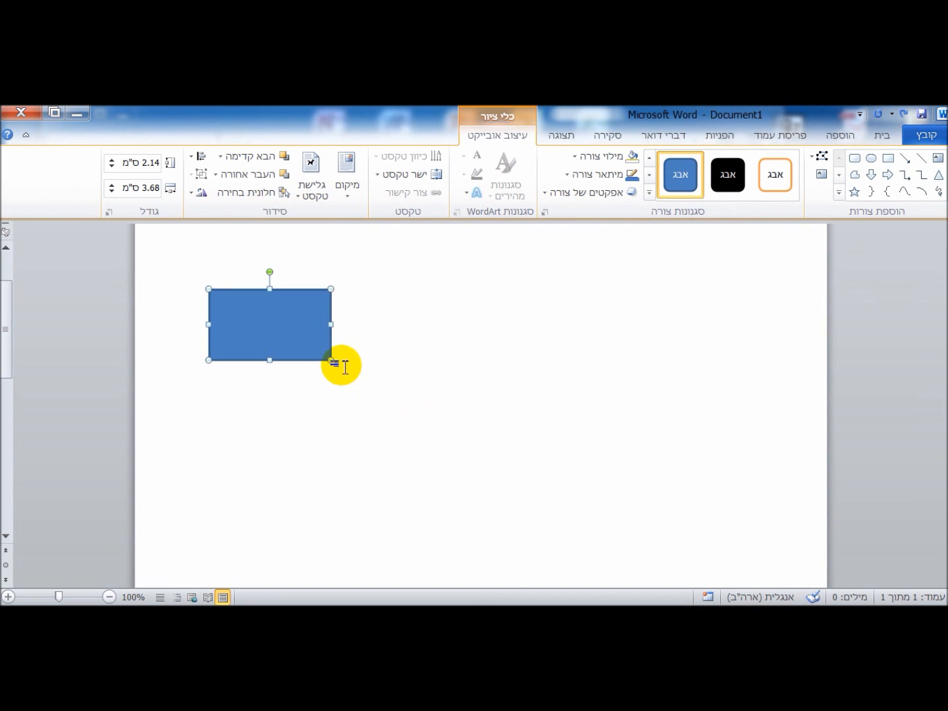
pyautogui.moveTo(328, 360); pyautogui.dragTo(331, 356)
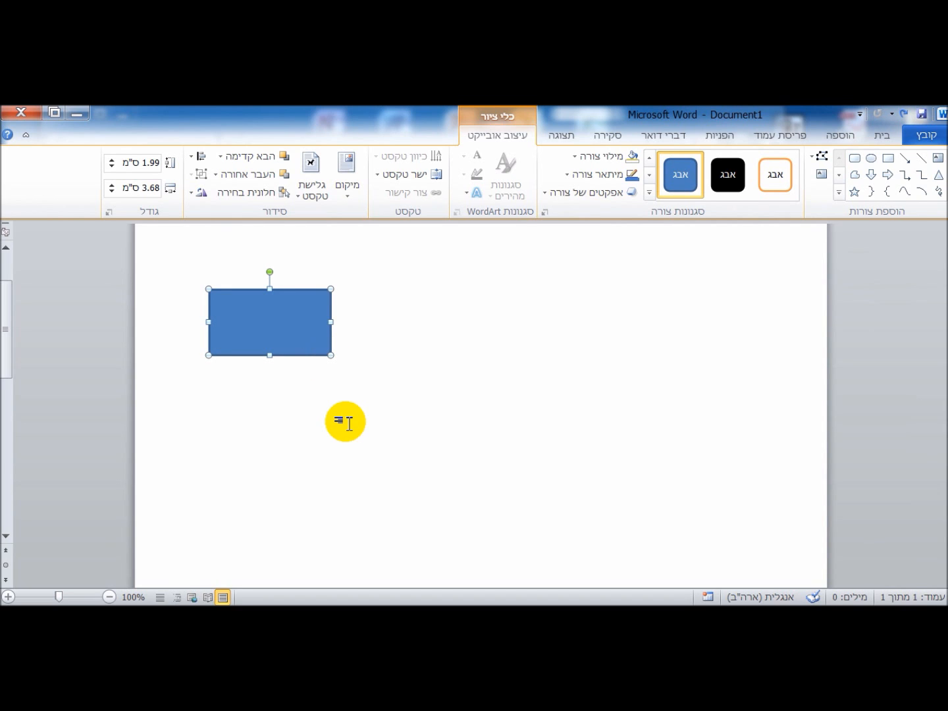
pyautogui.click(354, 423)
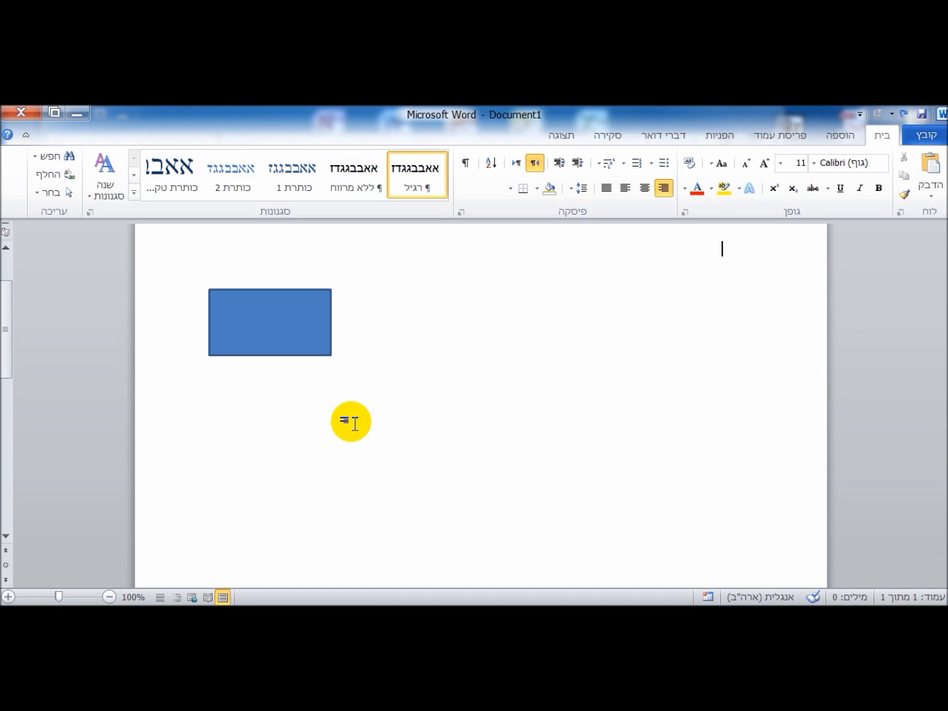
# - Remove the rectangle's fill and set its outline weight to 4½ pt
pyautogui.doubleClick(303, 338)
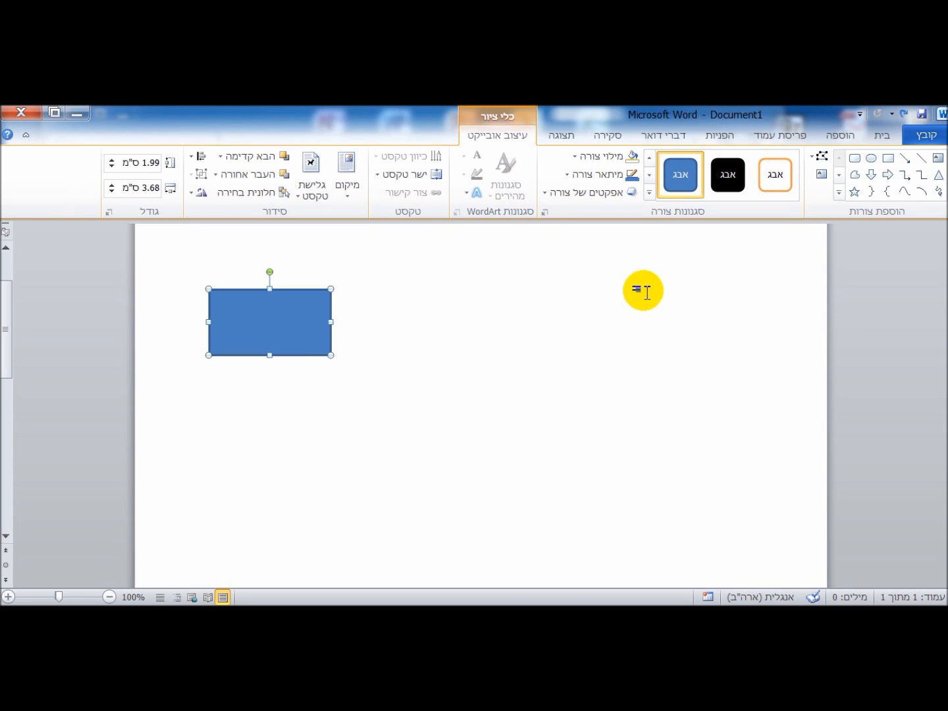
pyautogui.click(576, 158)
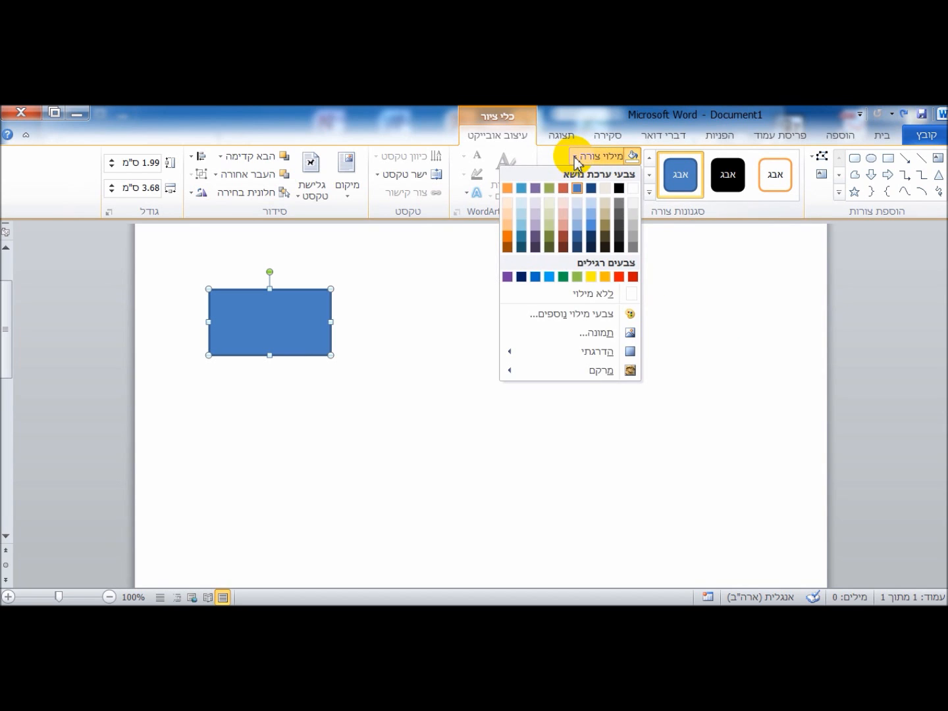
pyautogui.click(572, 292)
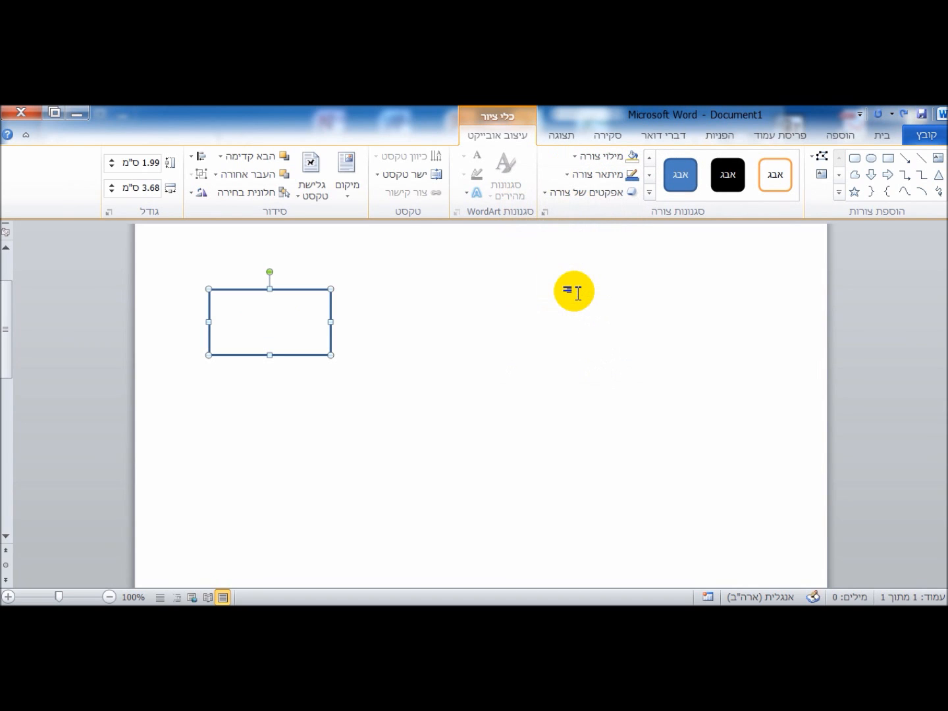
pyautogui.click(568, 179)
pyautogui.moveTo(591, 361)
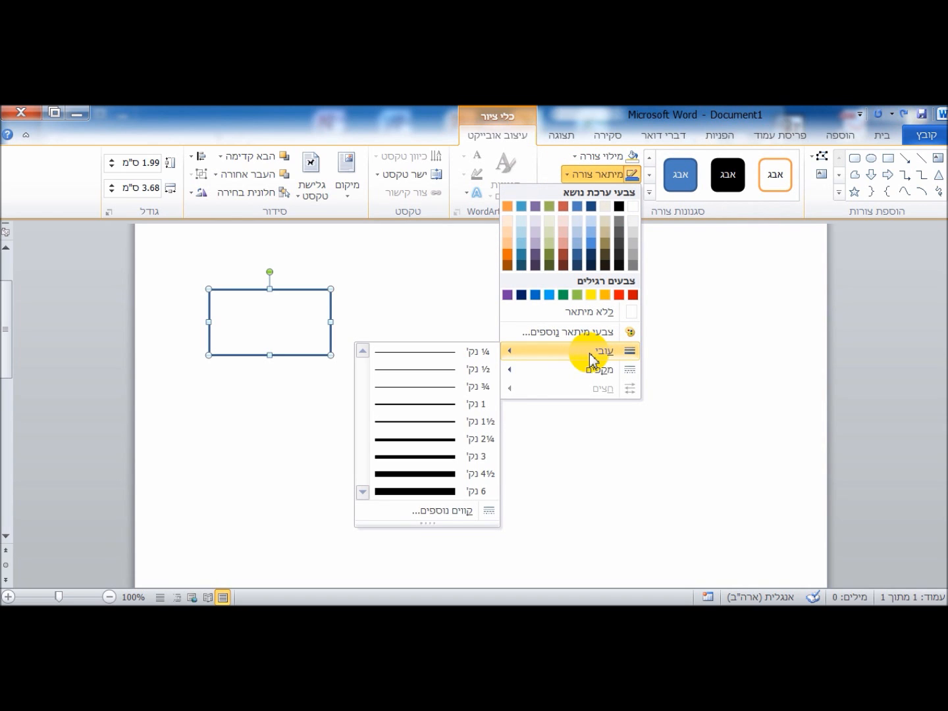
pyautogui.click(445, 482)
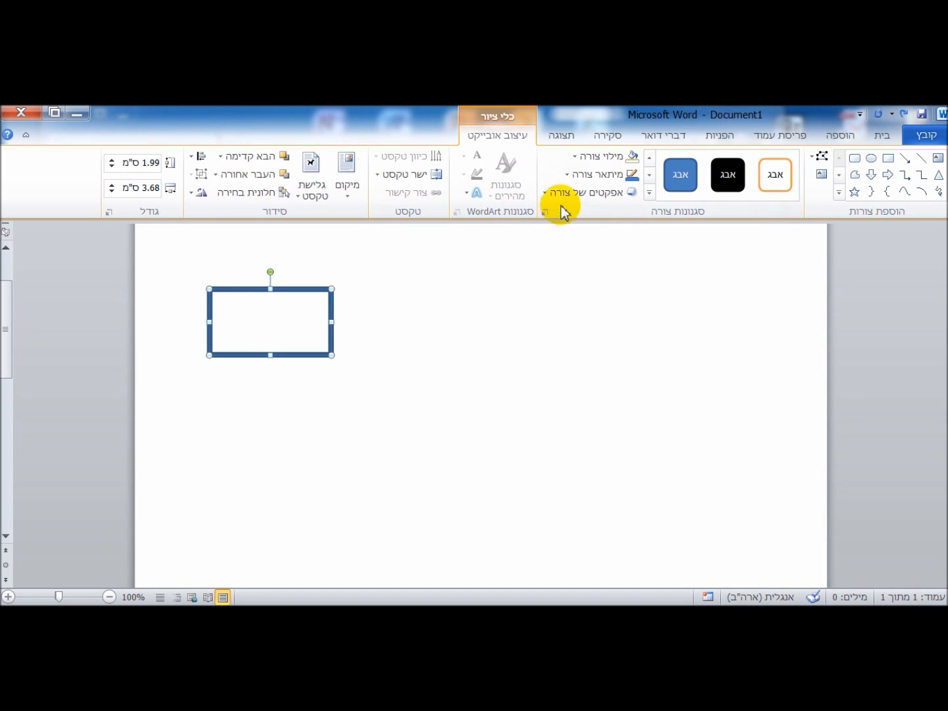
# - Recolor the rectangle's outline dark green using the standard palette of additional outline colors
pyautogui.click(567, 177)
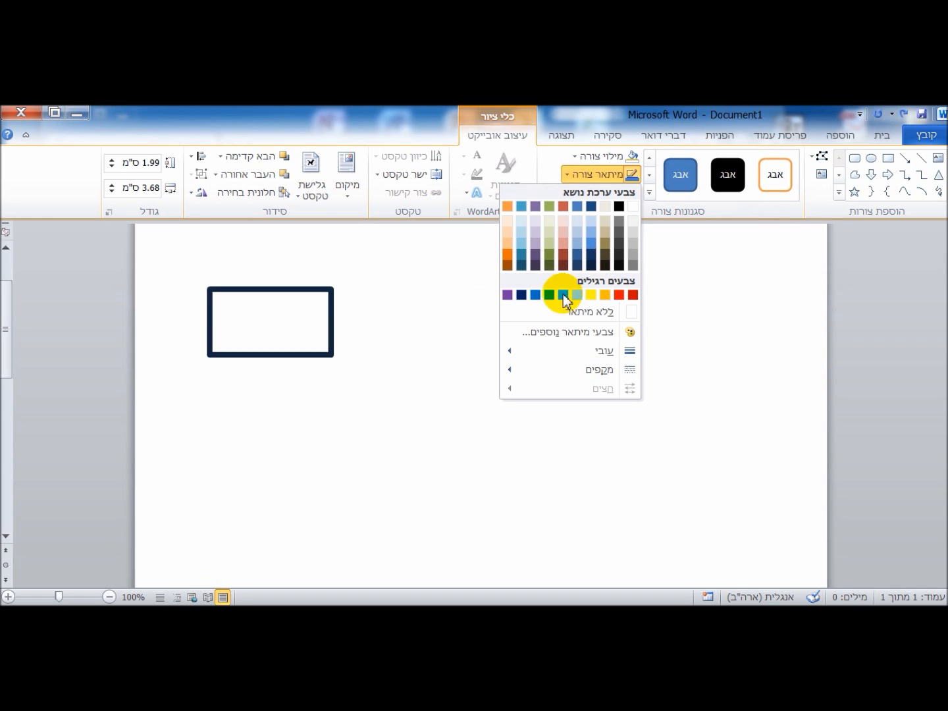
pyautogui.click(558, 338)
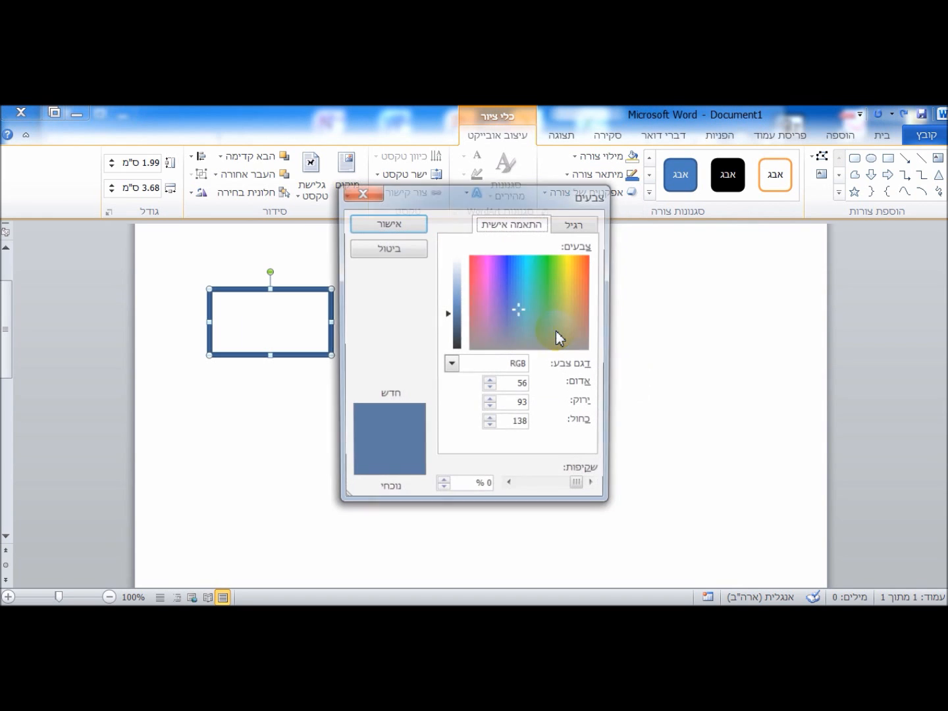
pyautogui.click(585, 226)
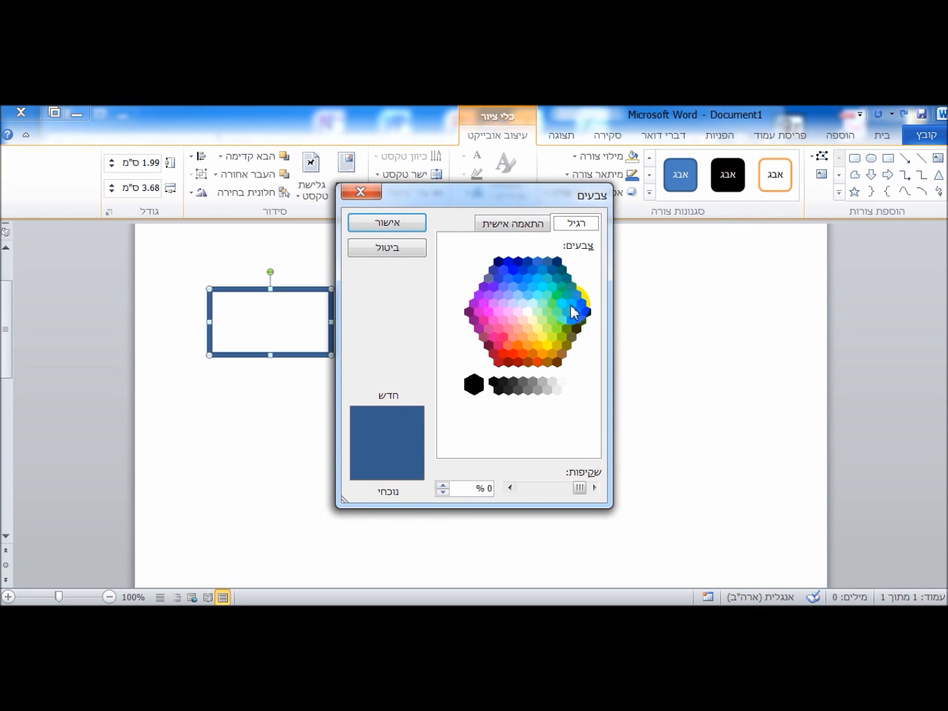
pyautogui.click(577, 296)
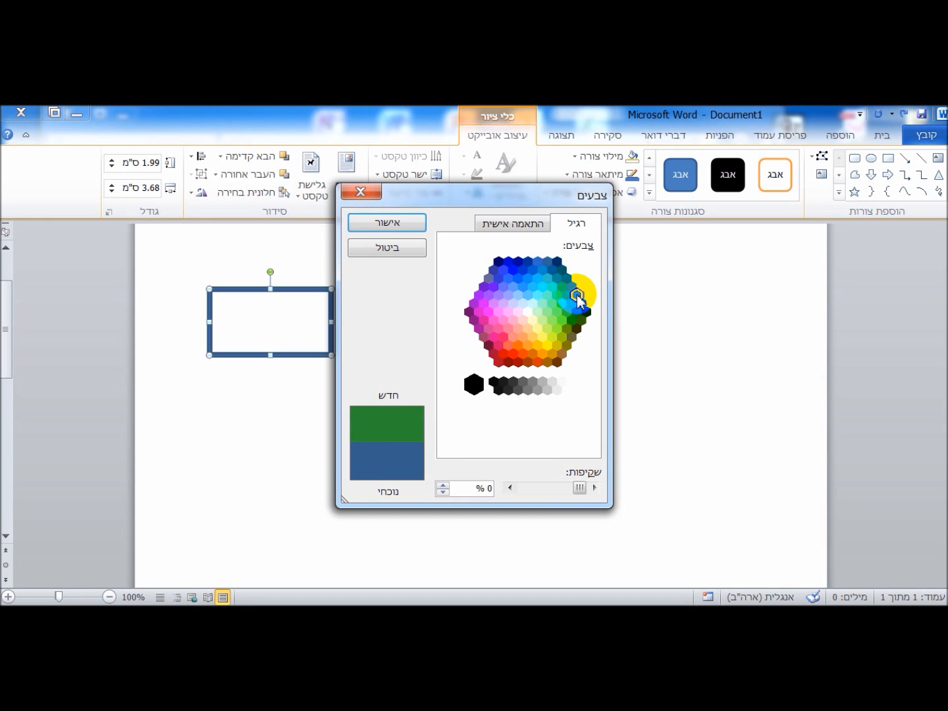
pyautogui.click(405, 227)
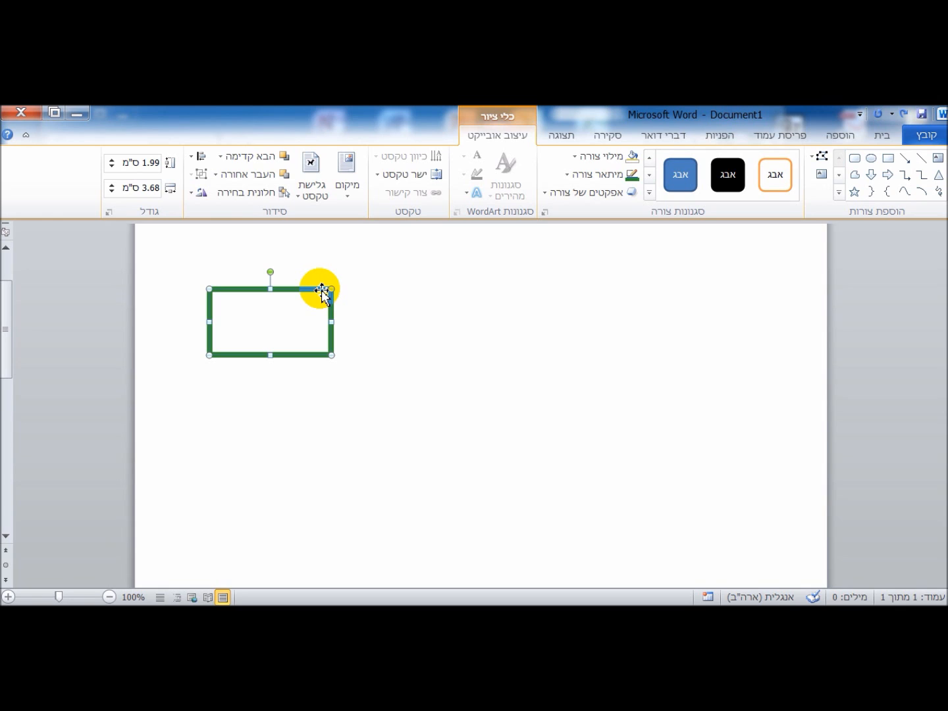
# - Duplicate the green rectangle seven times to make eight identical frames
pyautogui.hotkey('ctrl', 'd')
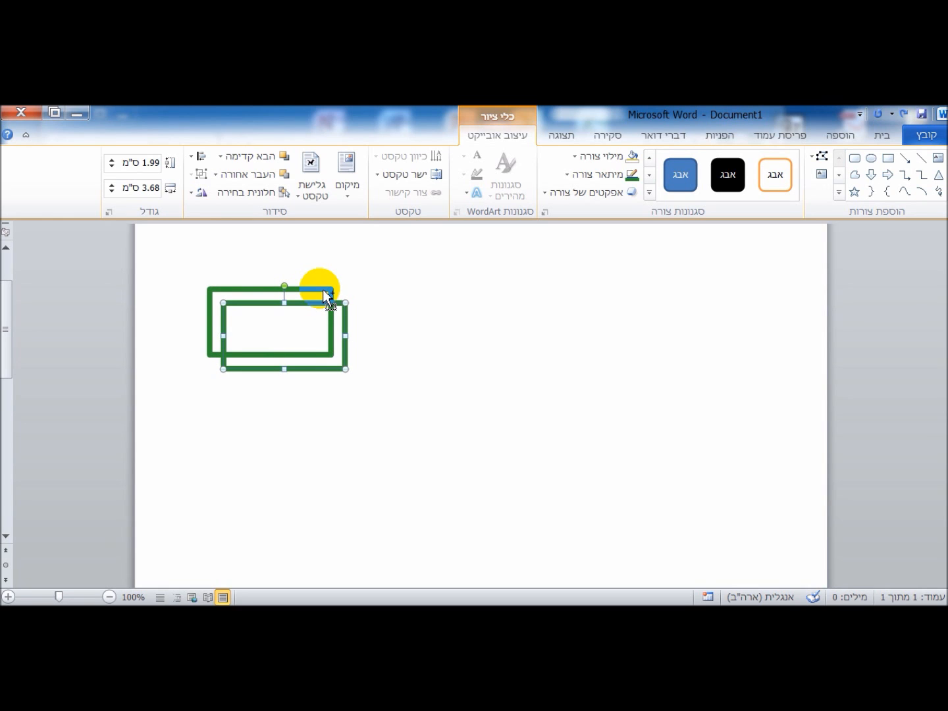
pyautogui.hotkey('ctrl', 'd')
pyautogui.hotkey('ctrl', 'd')
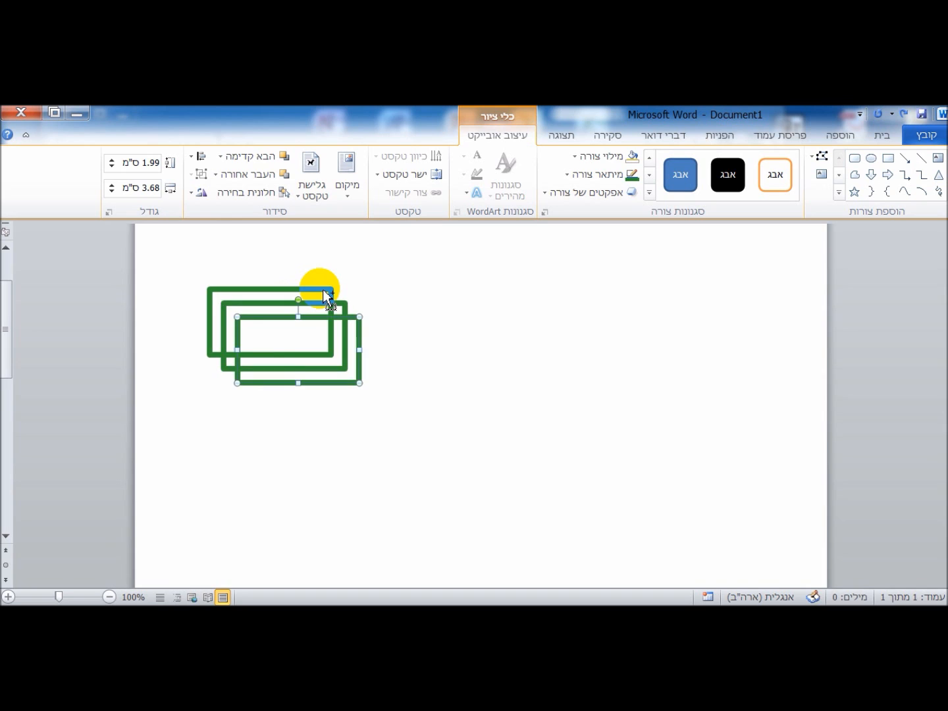
pyautogui.hotkey('ctrl', 'd')
pyautogui.hotkey('ctrl', 'd')
pyautogui.hotkey('ctrl', 'd')
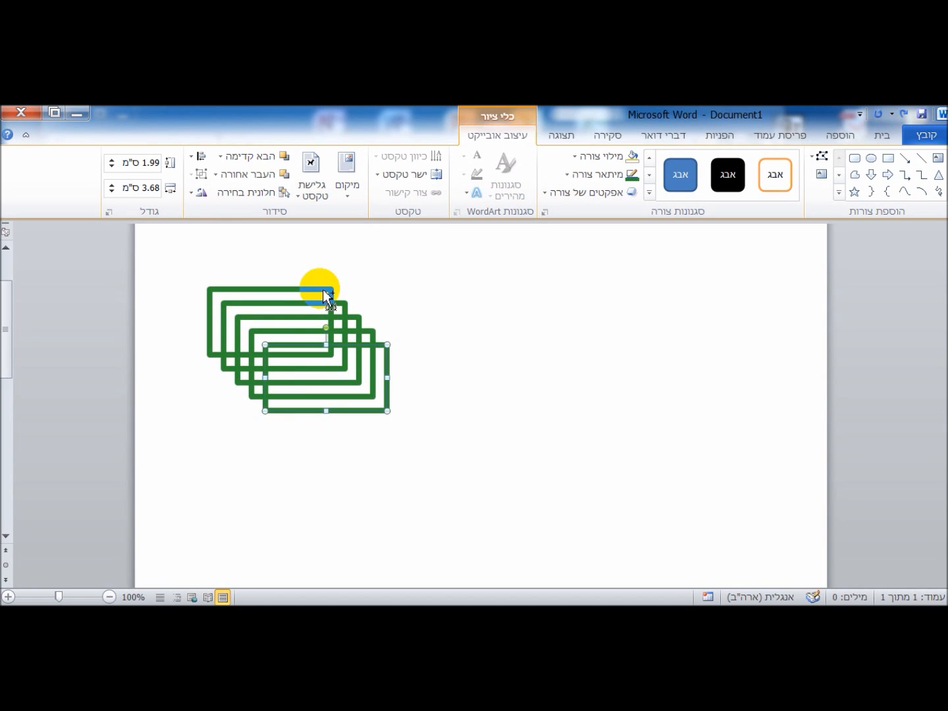
pyautogui.hotkey('ctrl', 'd')
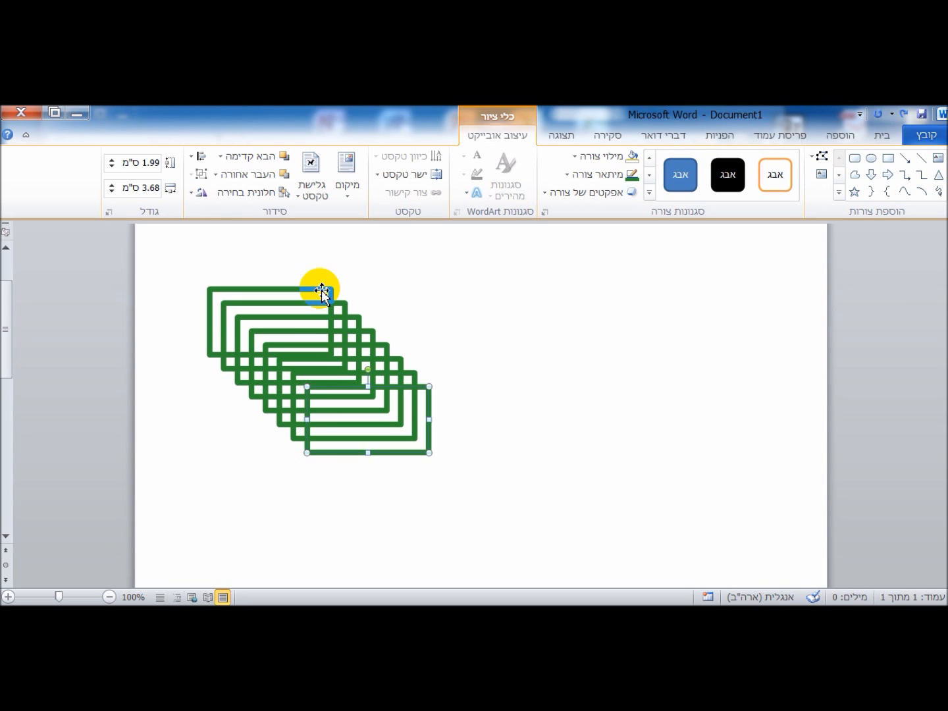
# - Move four of the stacked rectangles into a rough row across the top of the page
pyautogui.moveTo(339, 392); pyautogui.dragTo(677, 265)
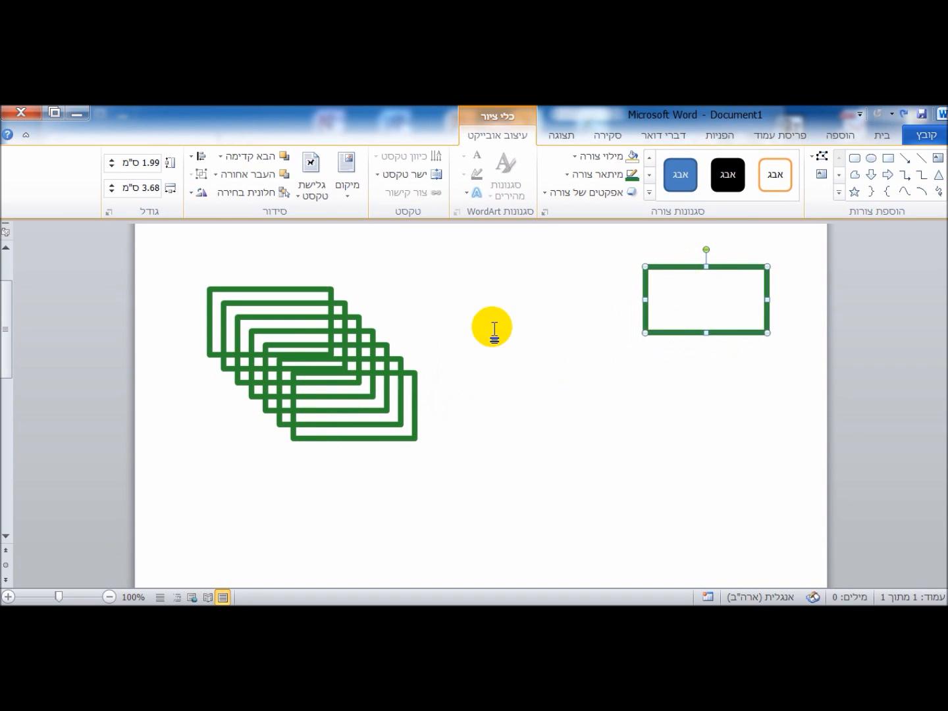
pyautogui.moveTo(406, 375); pyautogui.dragTo(607, 264)
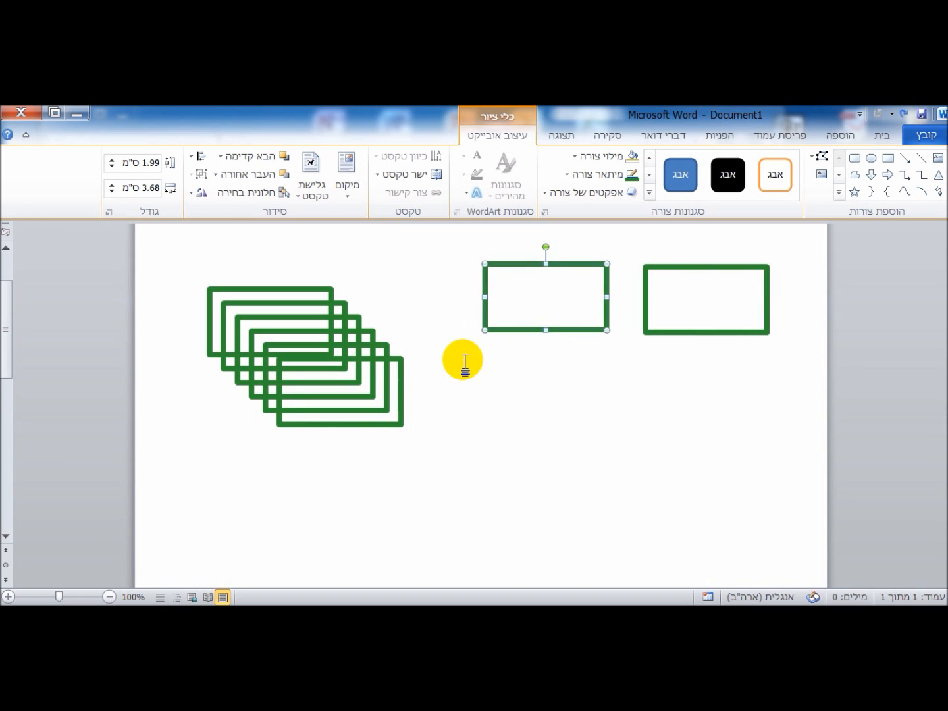
pyautogui.moveTo(400, 363); pyautogui.dragTo(460, 270)
pyautogui.click(301, 287)
pyautogui.moveTo(302, 288); pyautogui.dragTo(257, 270)
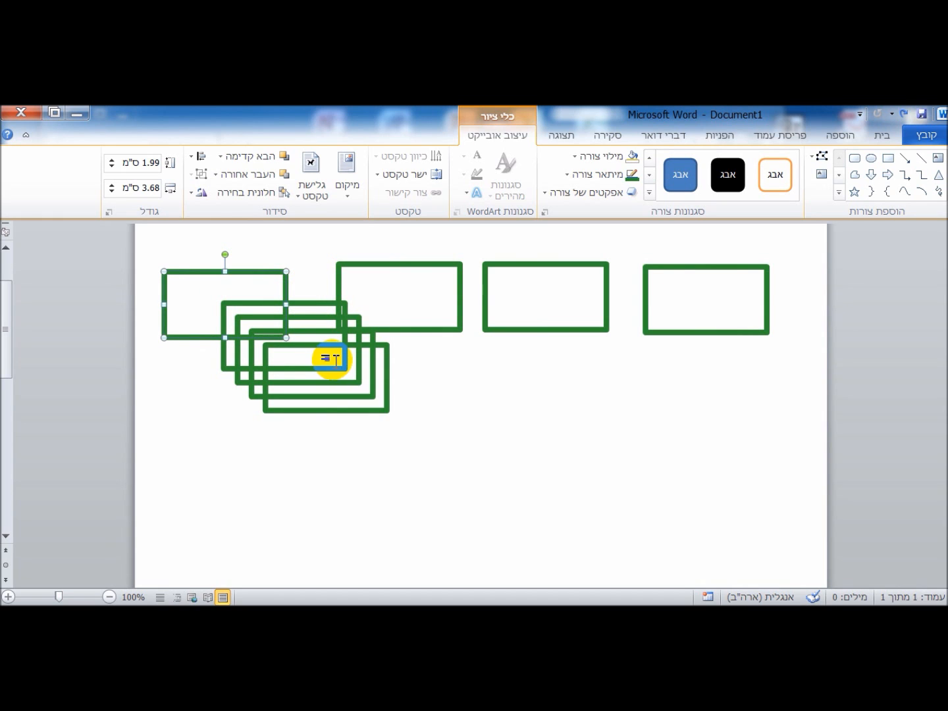
# - Move the remaining four rectangles into a rough second row below the first
pyautogui.moveTo(343, 353); pyautogui.dragTo(732, 397)
pyautogui.moveTo(354, 336); pyautogui.dragTo(596, 394)
pyautogui.moveTo(345, 321); pyautogui.dragTo(457, 395)
pyautogui.moveTo(348, 322); pyautogui.dragTo(267, 389)
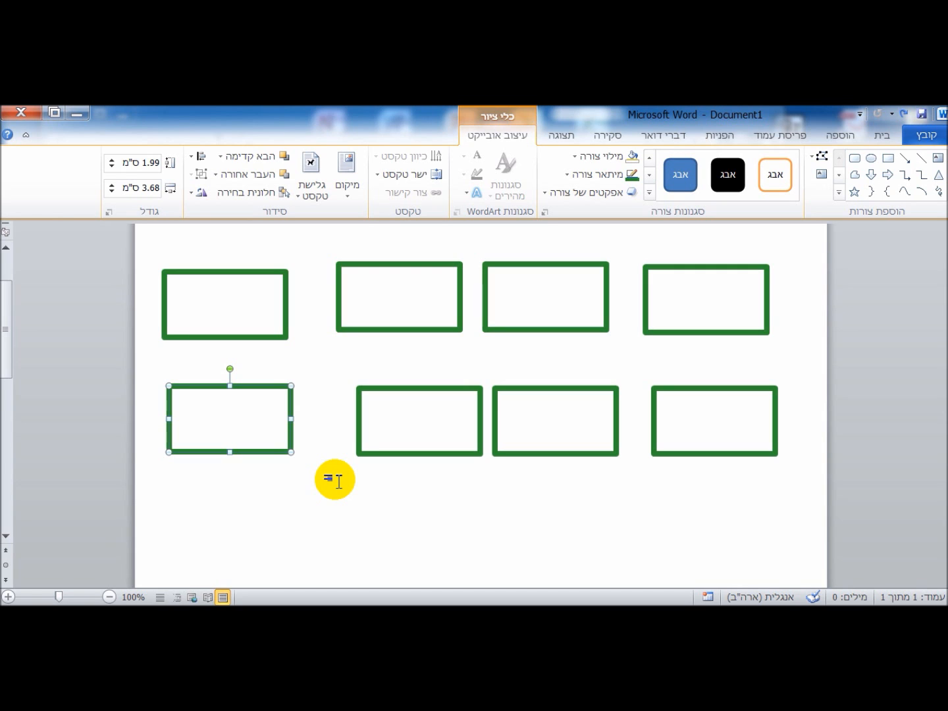
pyautogui.click(336, 481)
# - Select all four rectangles in the top row and align them to their bottom edges
pyautogui.click(288, 311)
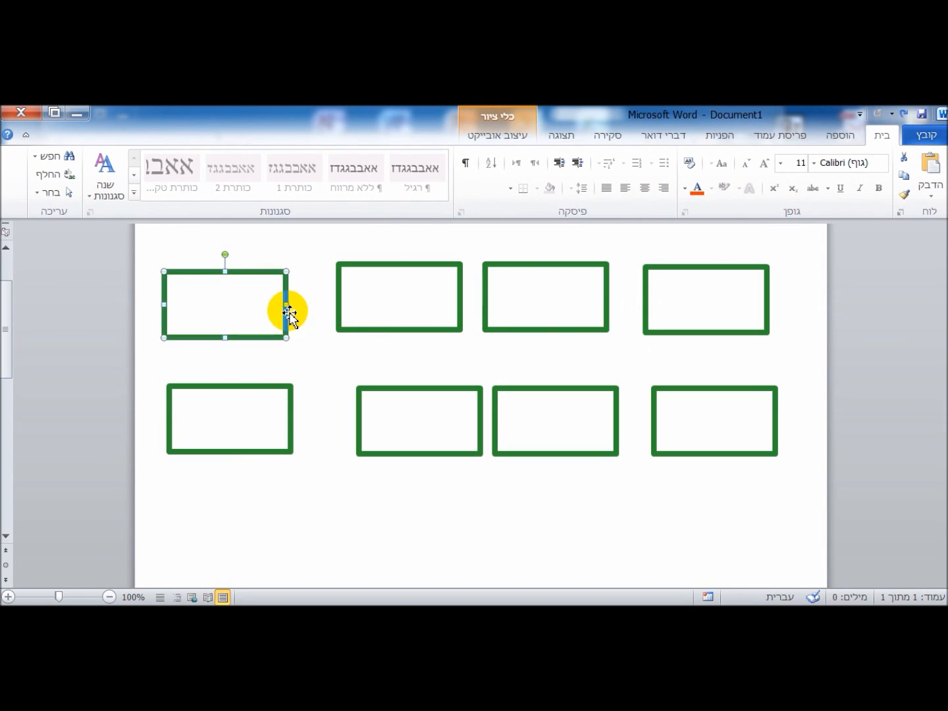
pyautogui.keyDown('shift'); pyautogui.click(340, 315); pyautogui.keyUp('shift')
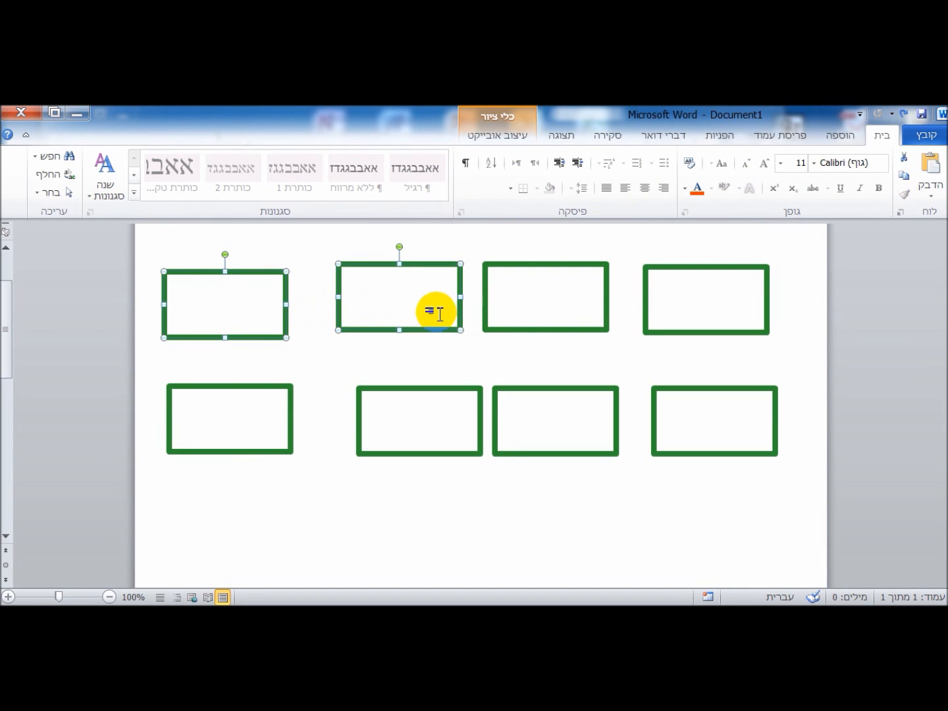
pyautogui.keyDown('shift'); pyautogui.click(485, 303); pyautogui.keyUp('shift')
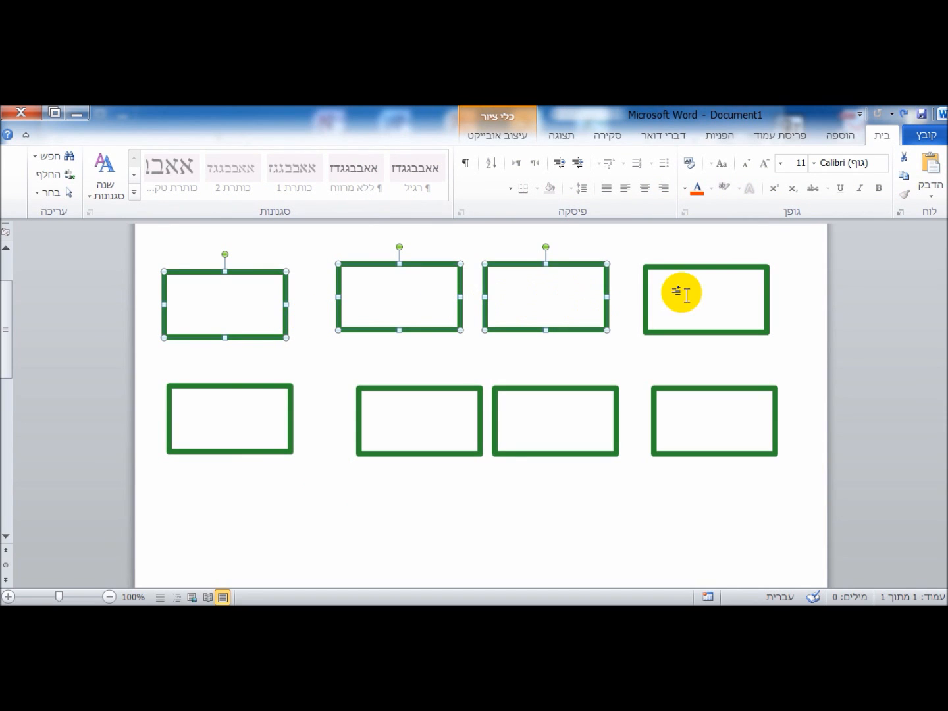
pyautogui.keyDown('shift'); pyautogui.click(647, 310); pyautogui.keyUp('shift')
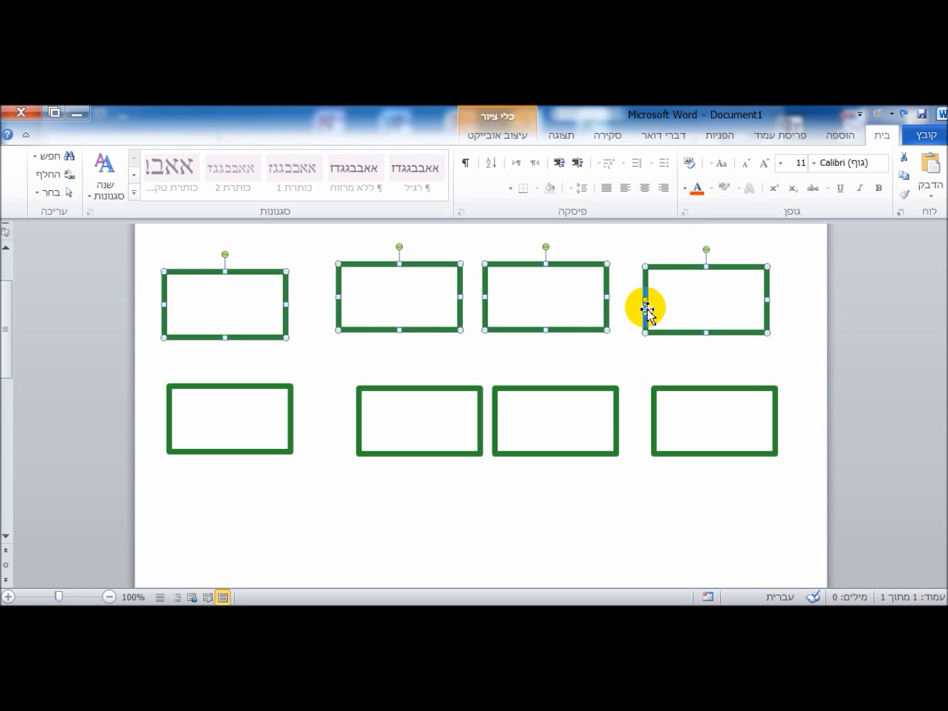
pyautogui.click(524, 138)
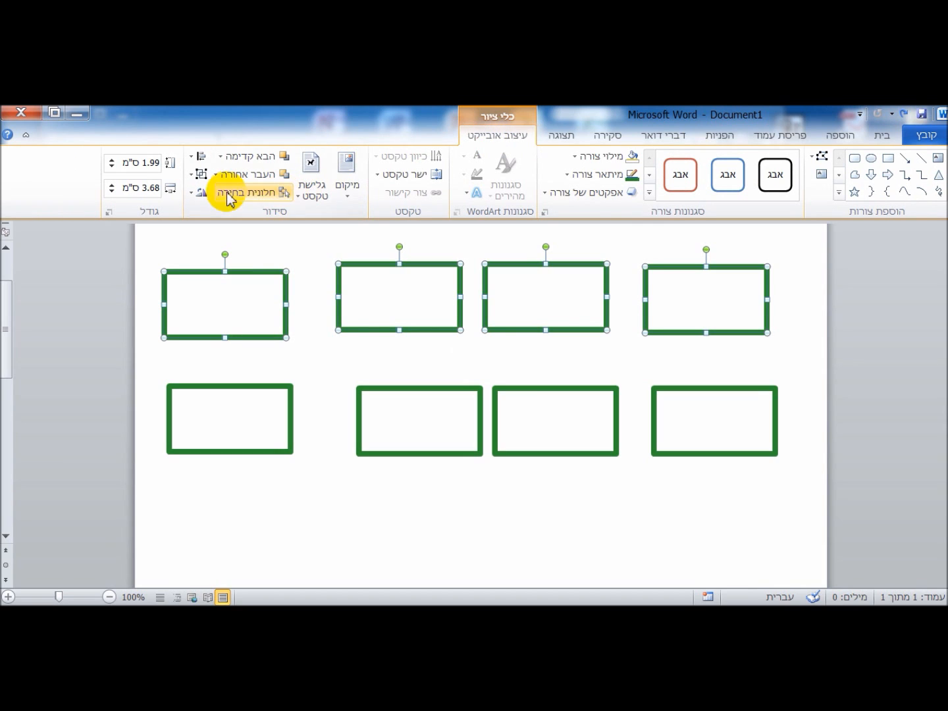
pyautogui.click(195, 162)
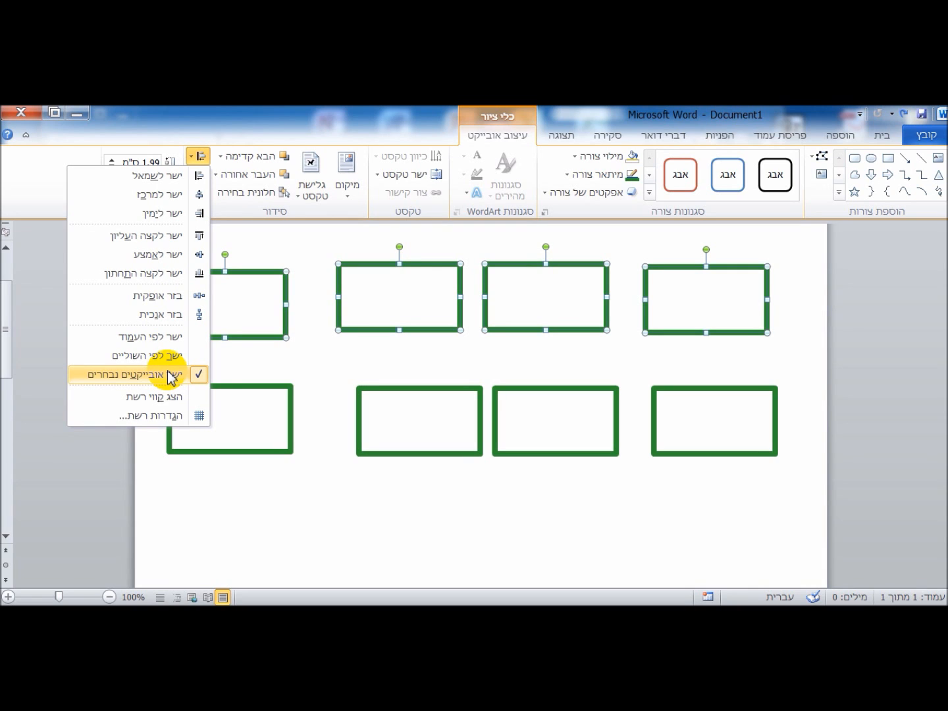
pyautogui.click(170, 278)
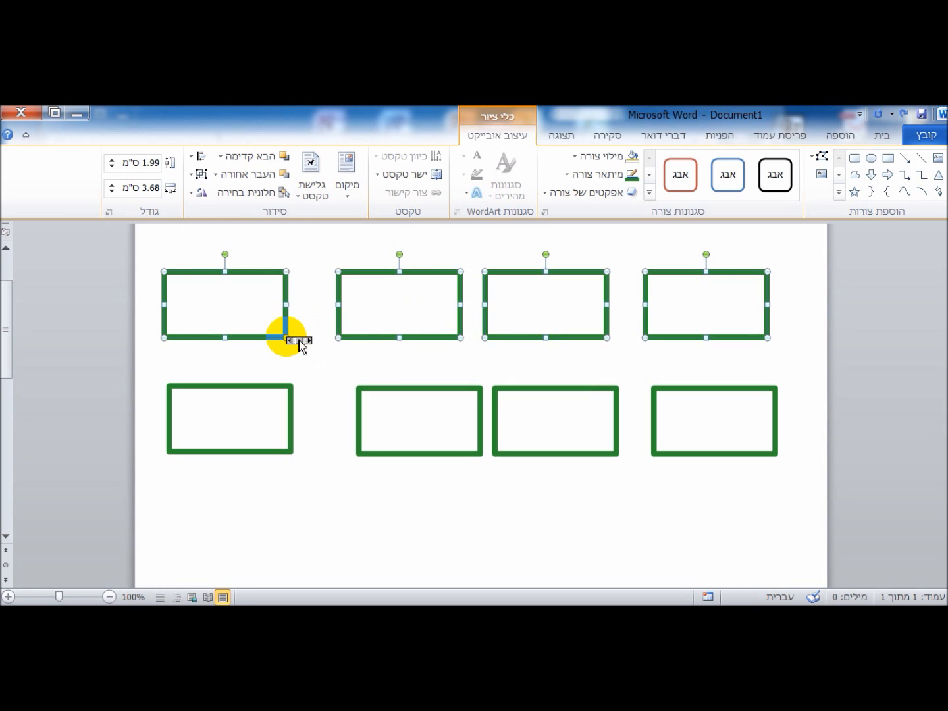
# - Distribute the four top-row rectangles horizontally so the gaps between them are equal
pyautogui.click(192, 161)
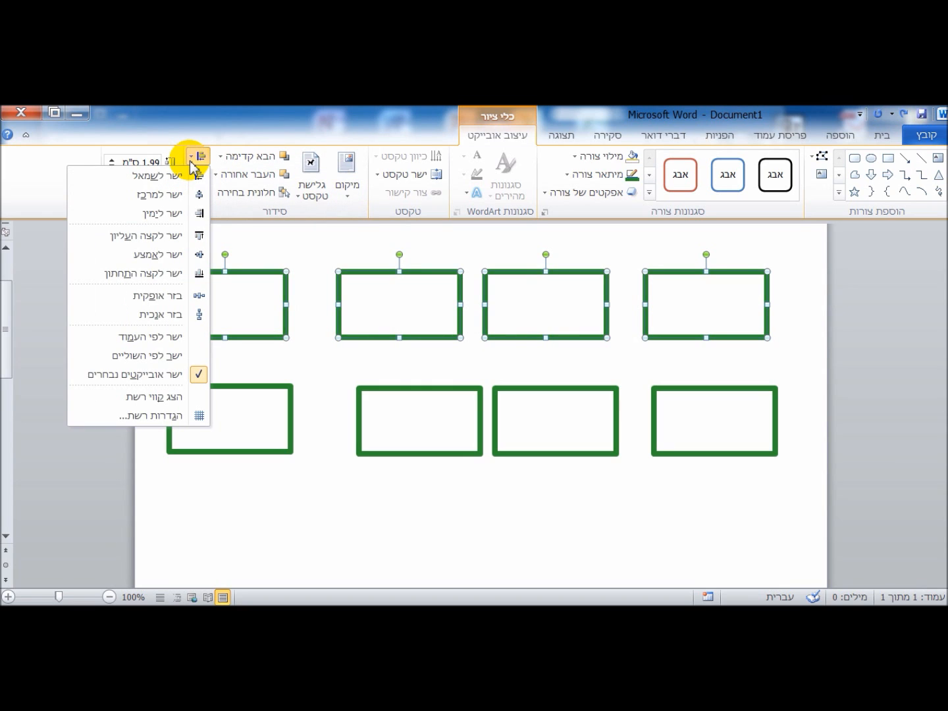
pyautogui.click(175, 302)
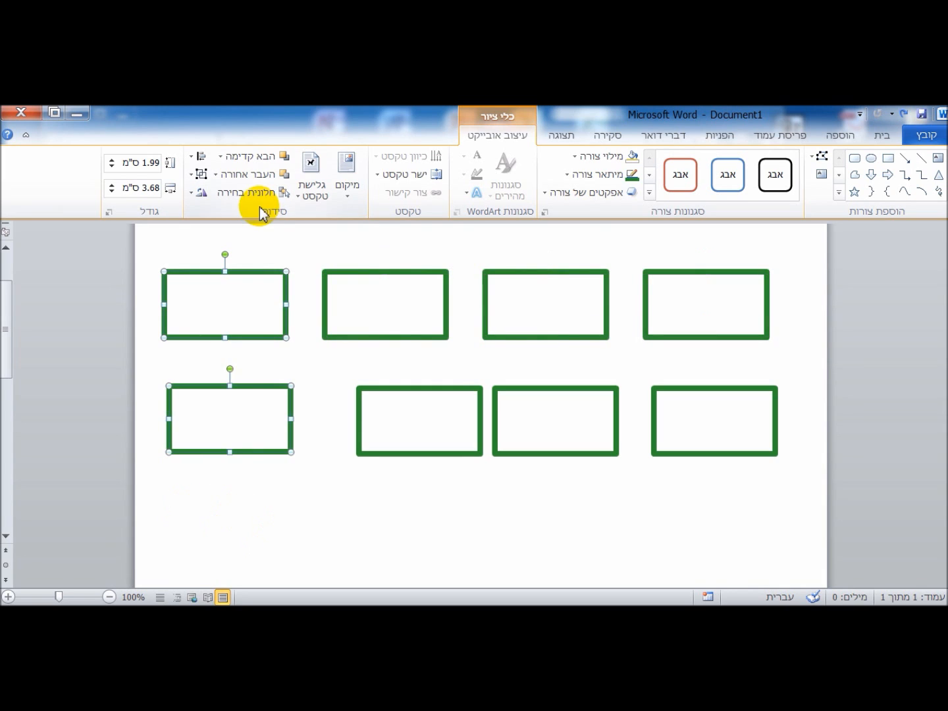
pyautogui.click(260, 501)
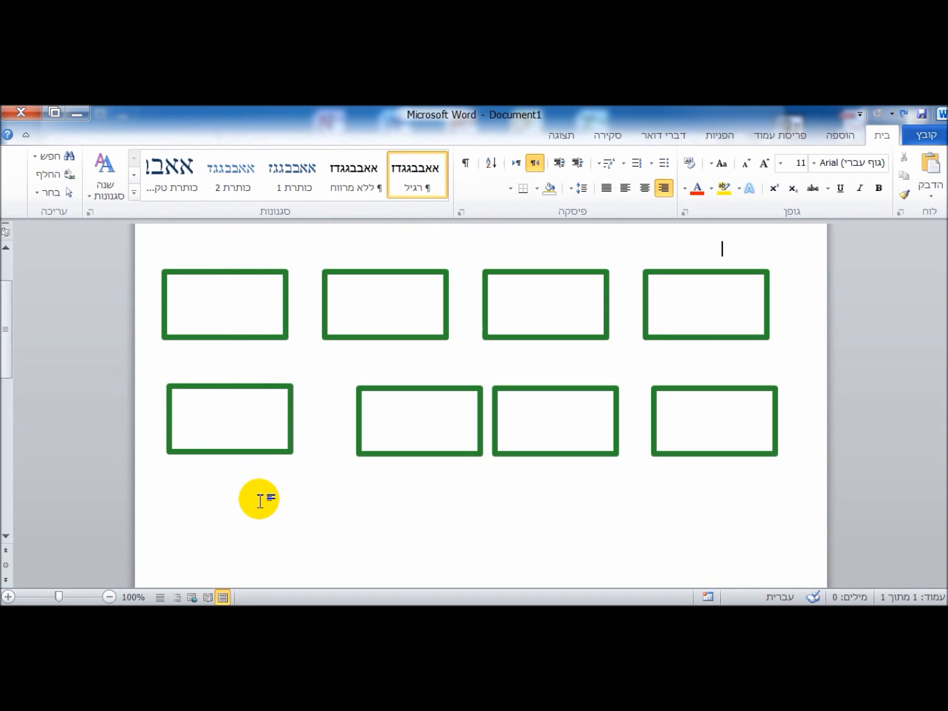
# - Align the left edges of the two rectangles in the leftmost column so the lower one sits directly beneath the upper one
pyautogui.click(287, 288)
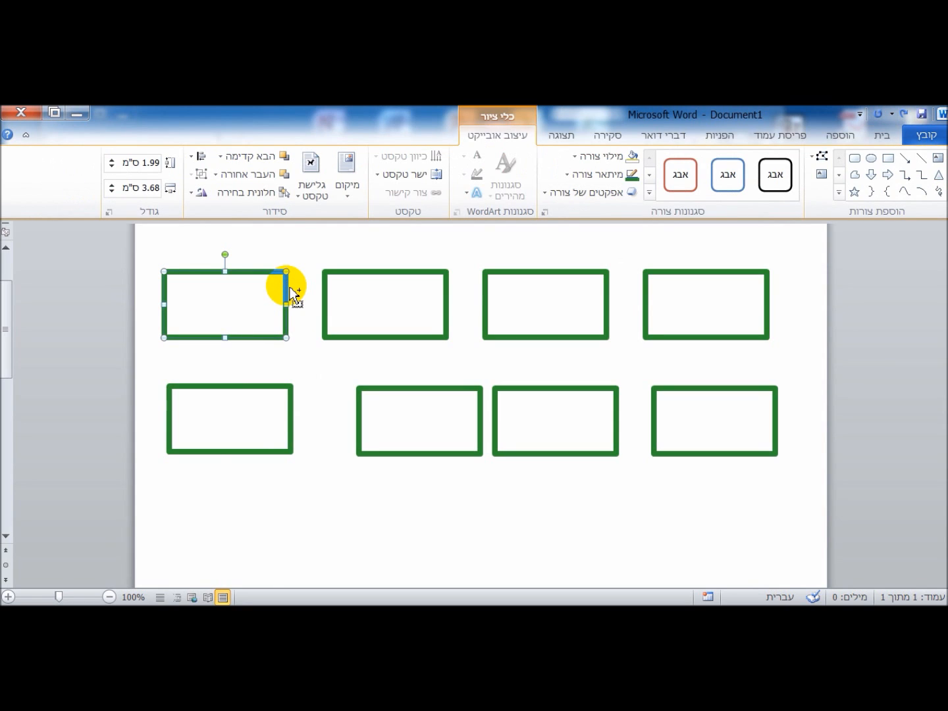
pyautogui.keyDown('shift'); pyautogui.click(279, 388); pyautogui.keyUp('shift')
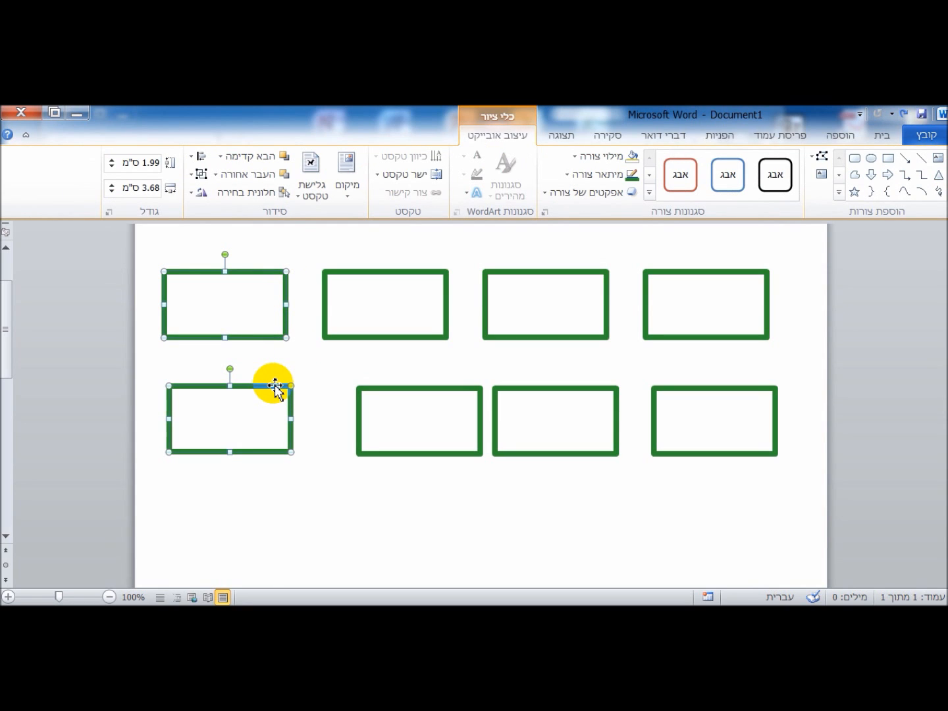
pyautogui.click(195, 158)
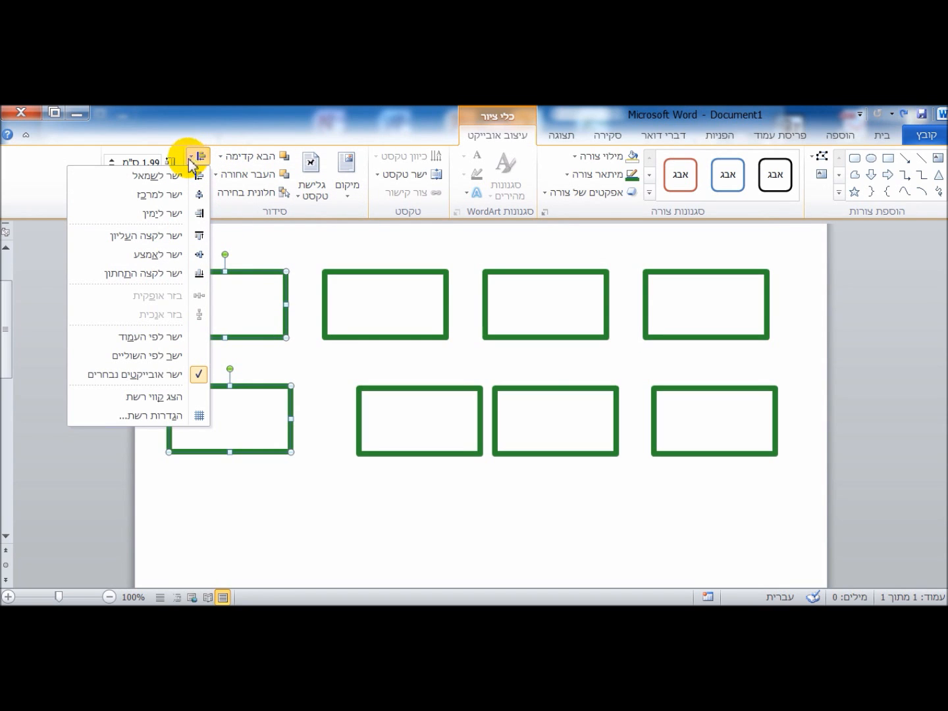
pyautogui.click(184, 175)
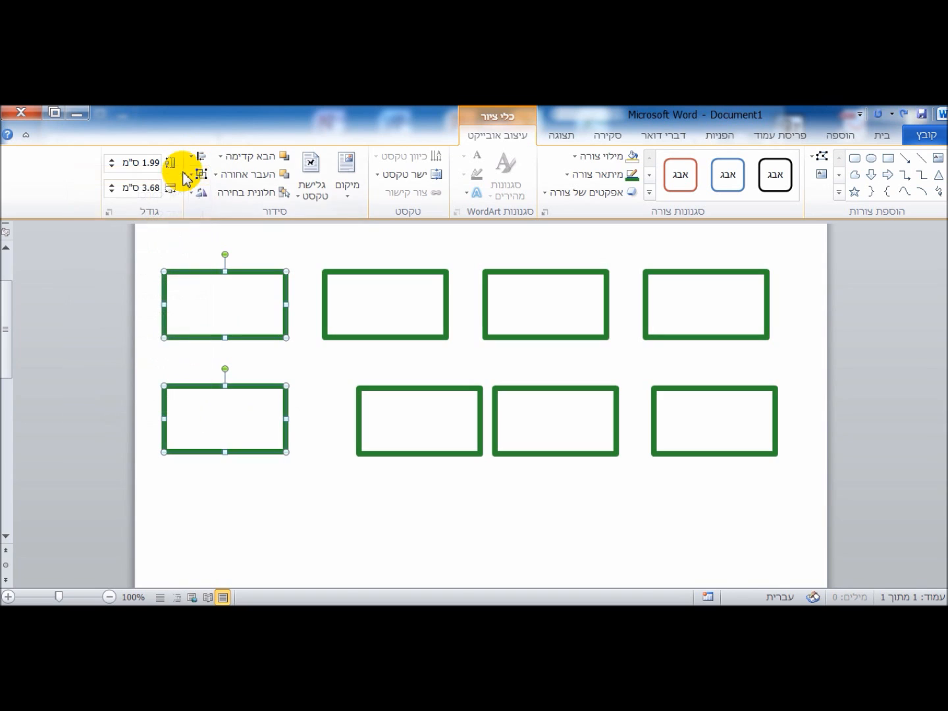
# - Left-align the upper and lower rectangles of the second column from the left
pyautogui.click(447, 333)
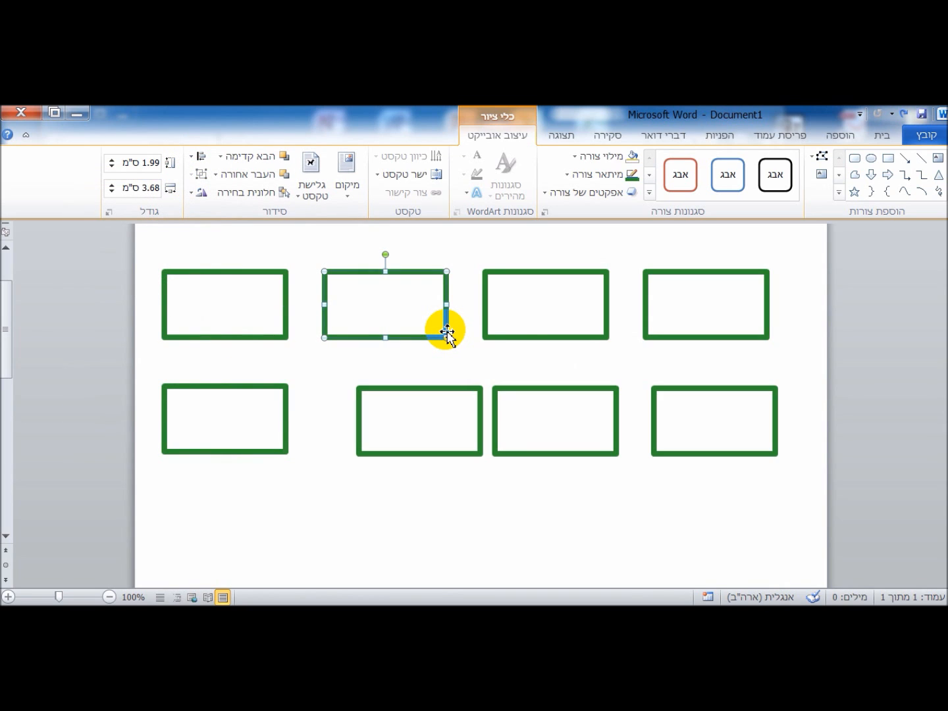
pyautogui.keyDown('shift'); pyautogui.click(438, 387); pyautogui.keyUp('shift')
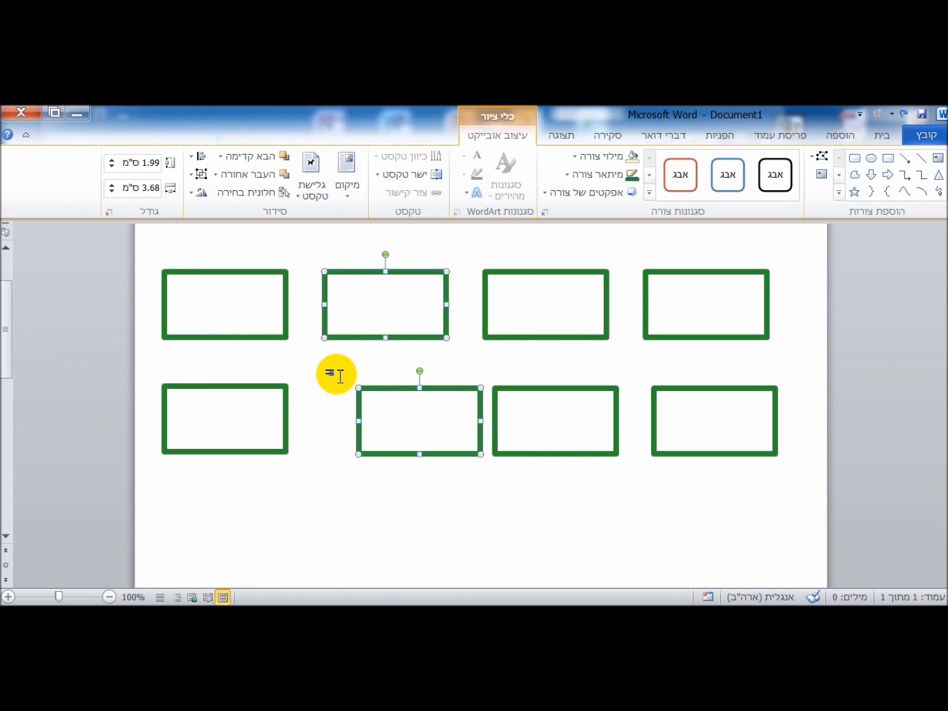
pyautogui.click(193, 159)
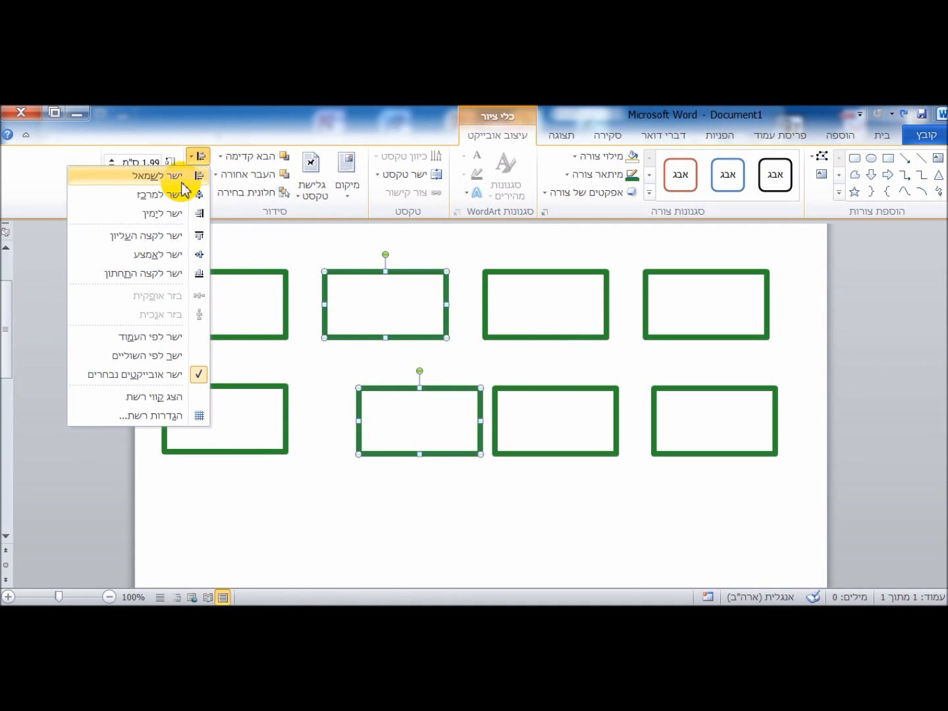
pyautogui.click(183, 186)
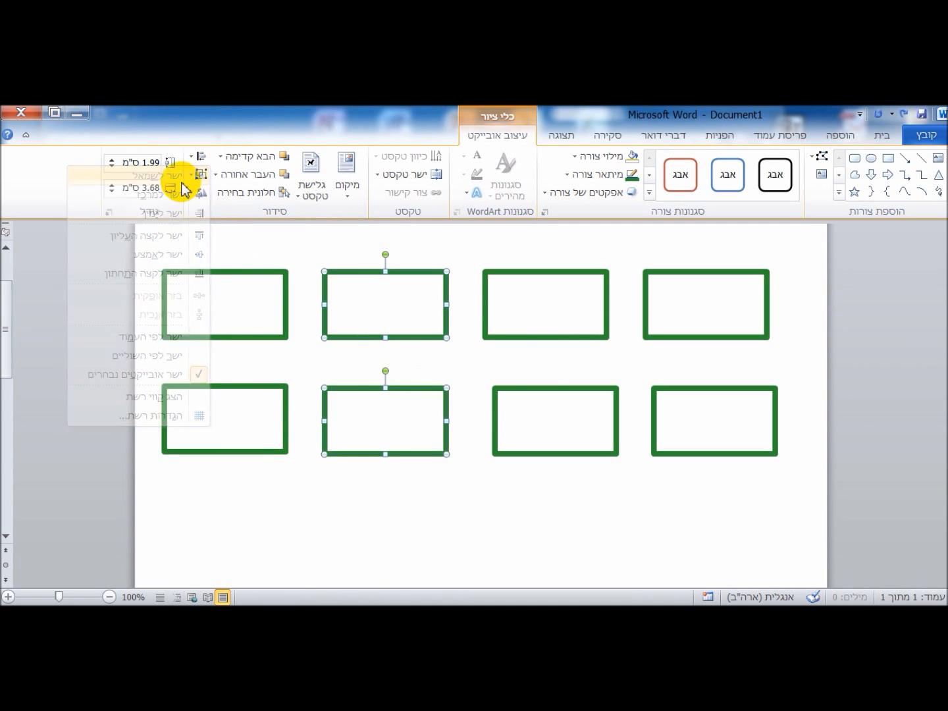
# - Left-align the upper and lower rectangles of the third column from the left
pyautogui.click(486, 290)
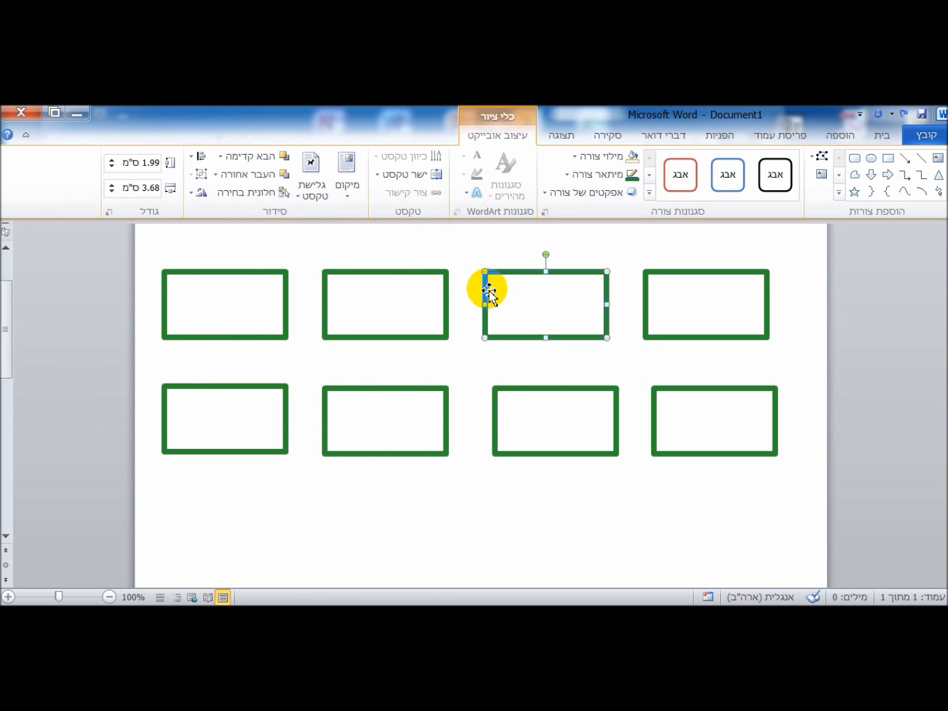
pyautogui.keyDown('shift'); pyautogui.click(510, 389); pyautogui.keyUp('shift')
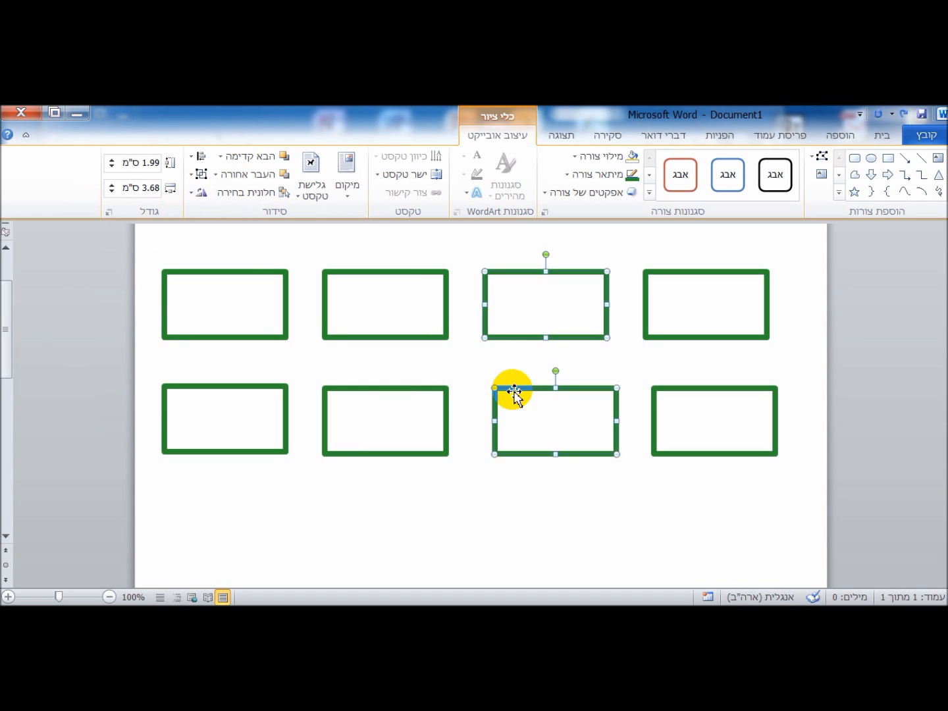
pyautogui.click(193, 165)
pyautogui.click(186, 178)
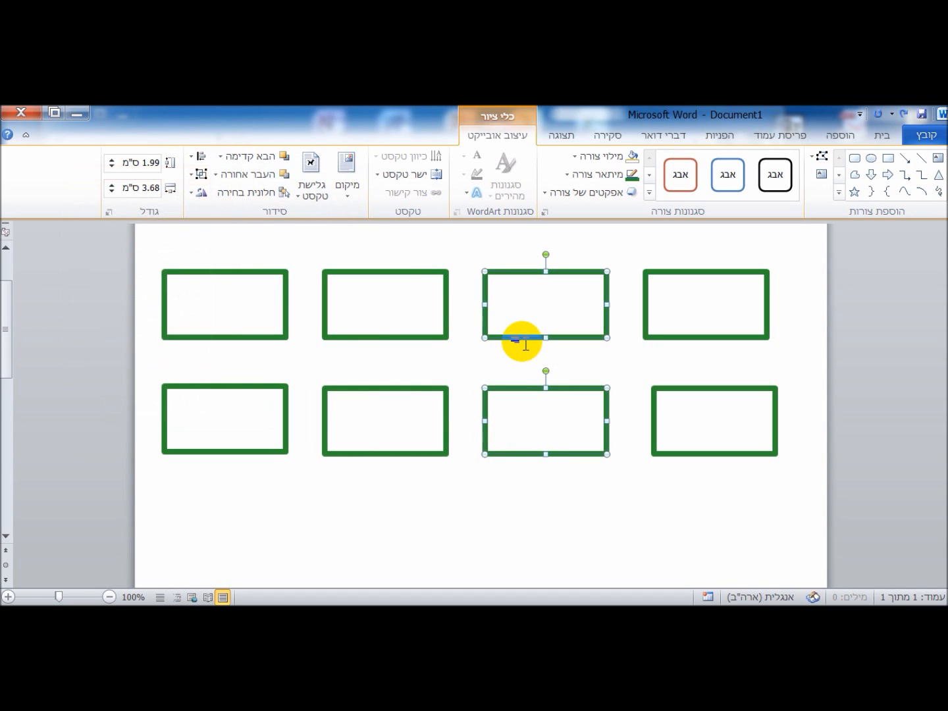
# - Left-align the two rectangles of the rightmost column and deselect them
pyautogui.click(645, 337)
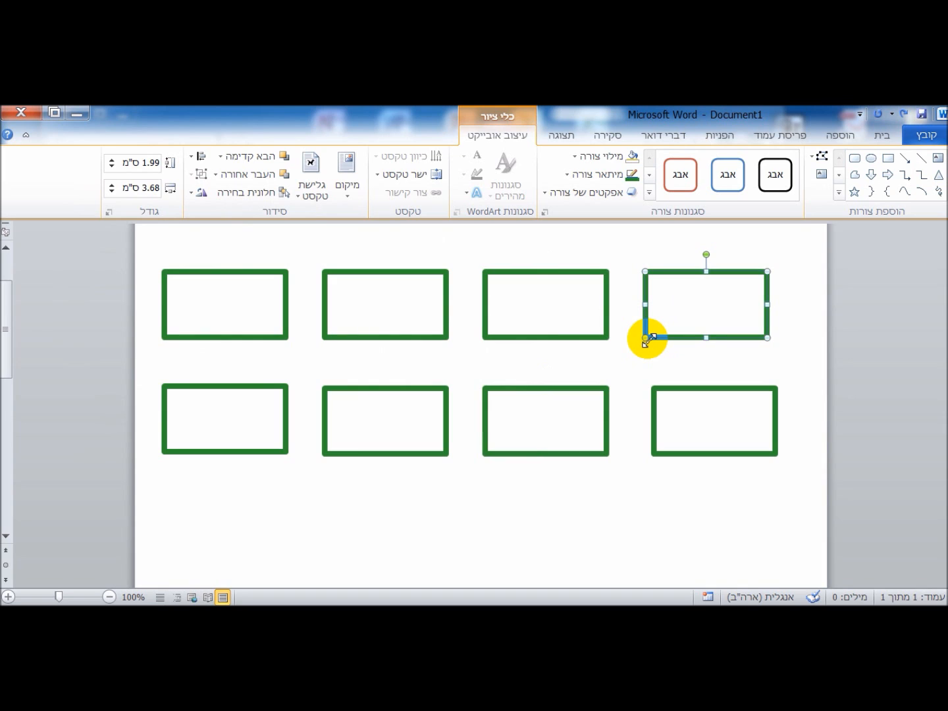
pyautogui.keyDown('shift'); pyautogui.click(664, 388); pyautogui.keyUp('shift')
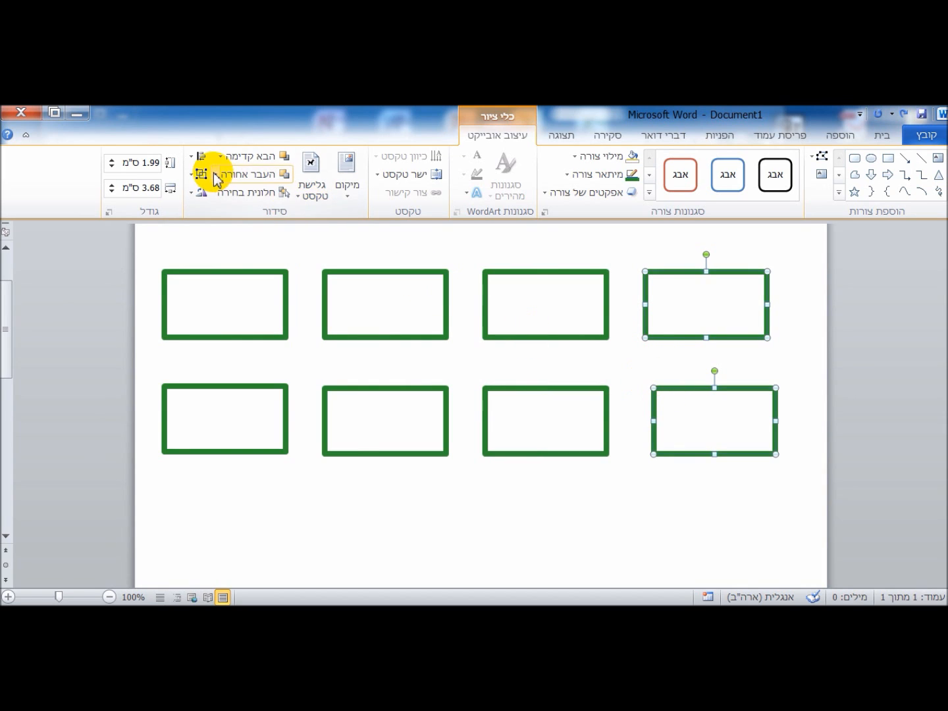
pyautogui.click(195, 160)
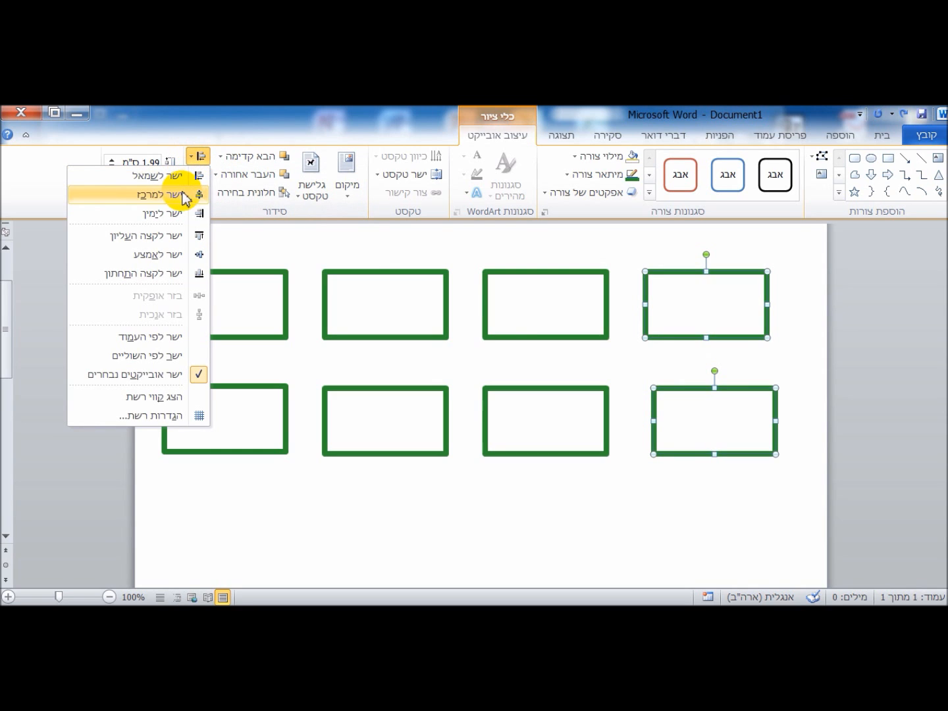
pyautogui.click(188, 176)
pyautogui.click(289, 499)
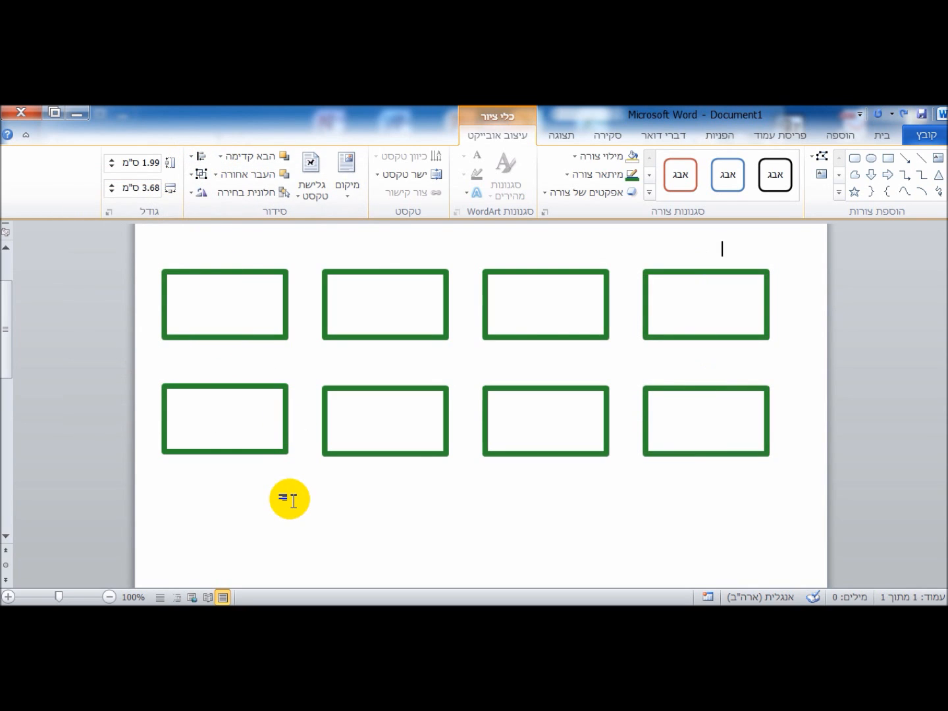